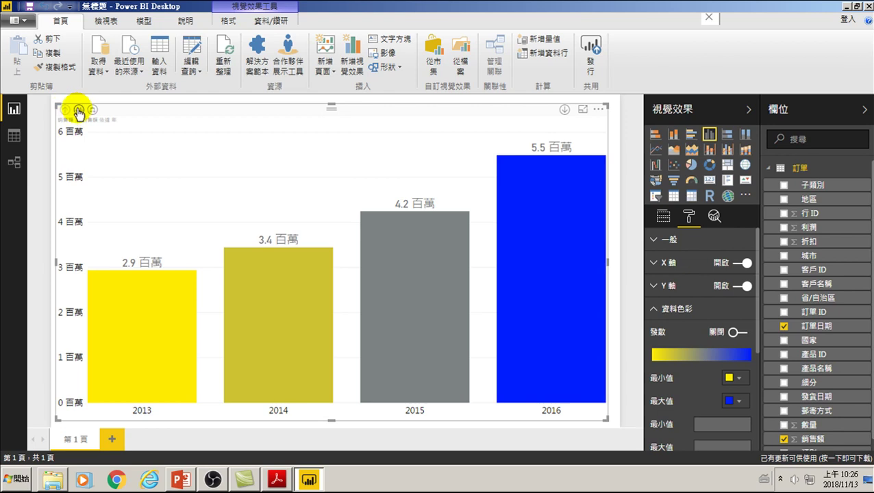
- Drill the sales chart from years down to quarters 1–4, ranging 2.5 to 5.1 million
click(78, 111)
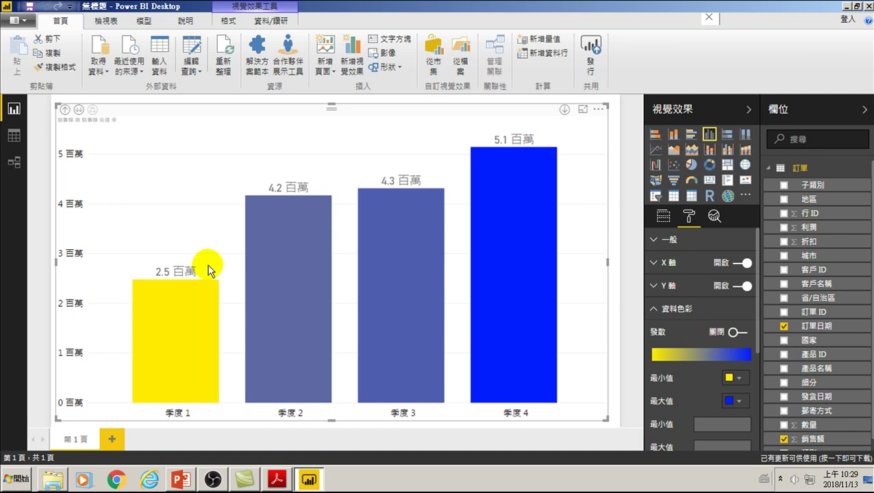
- Drill the quarterly sales chart down to months January through December
click(79, 110)
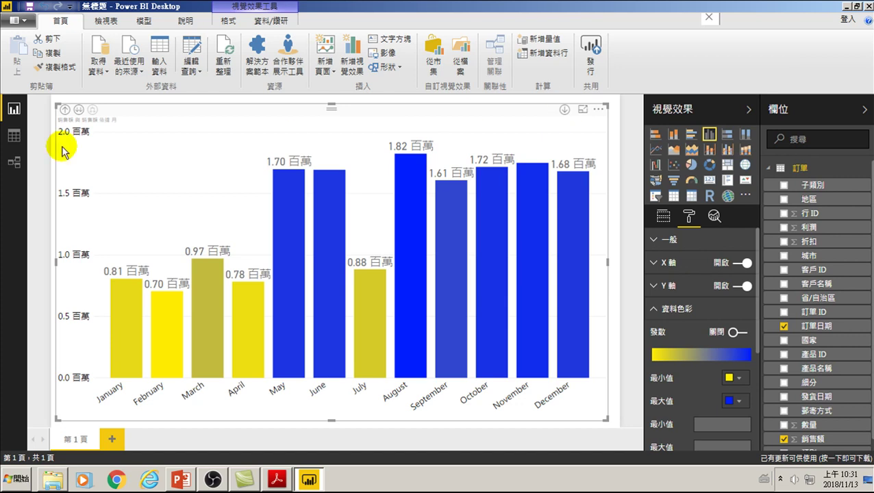
- Drill up twice from months to yearly totals 2013–2016, then turn on drill-down mode
click(64, 111)
click(64, 112)
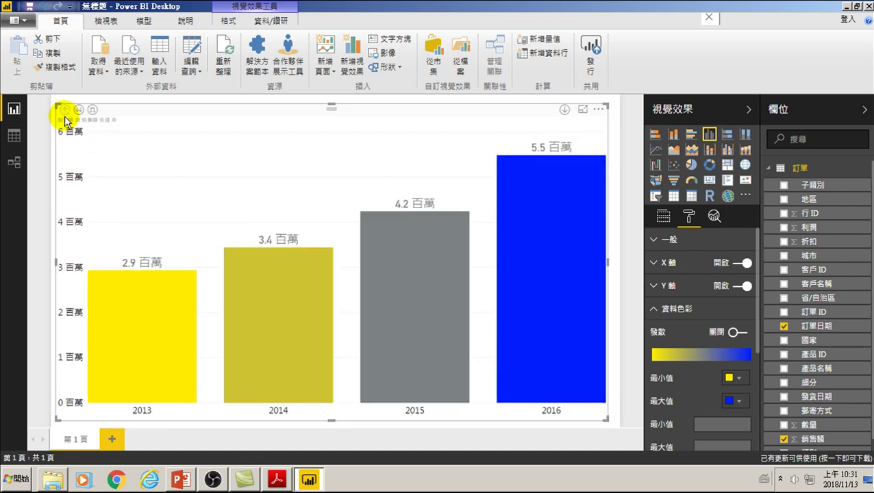
click(564, 111)
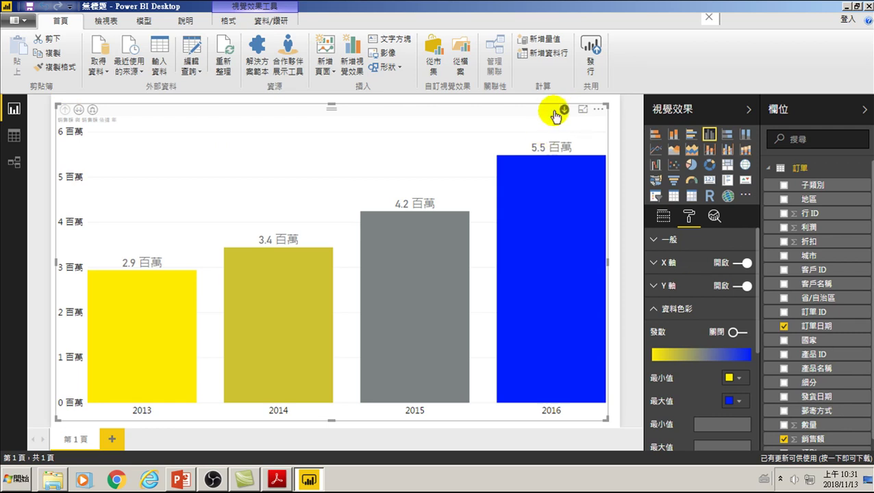
click(564, 111)
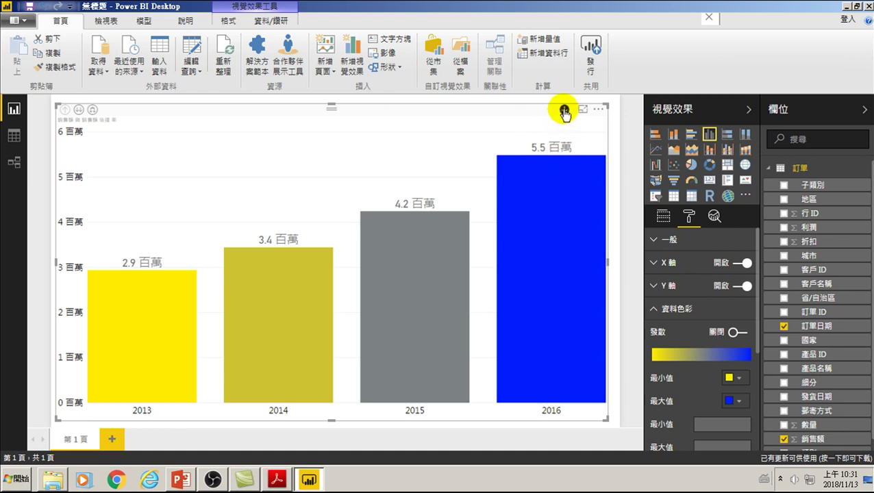
click(541, 259)
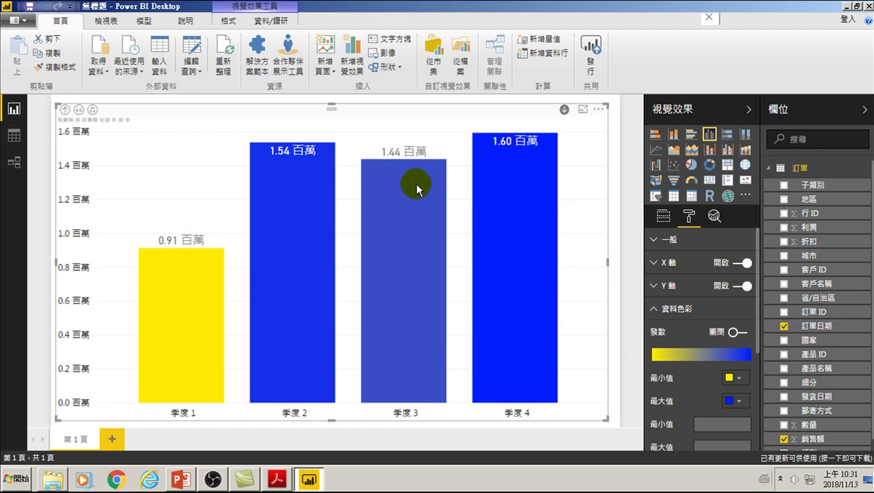
click(64, 110)
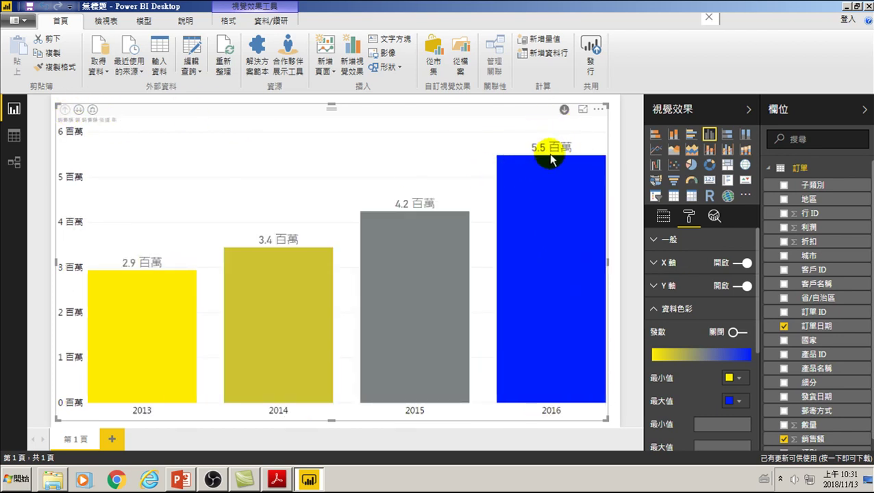
click(546, 221)
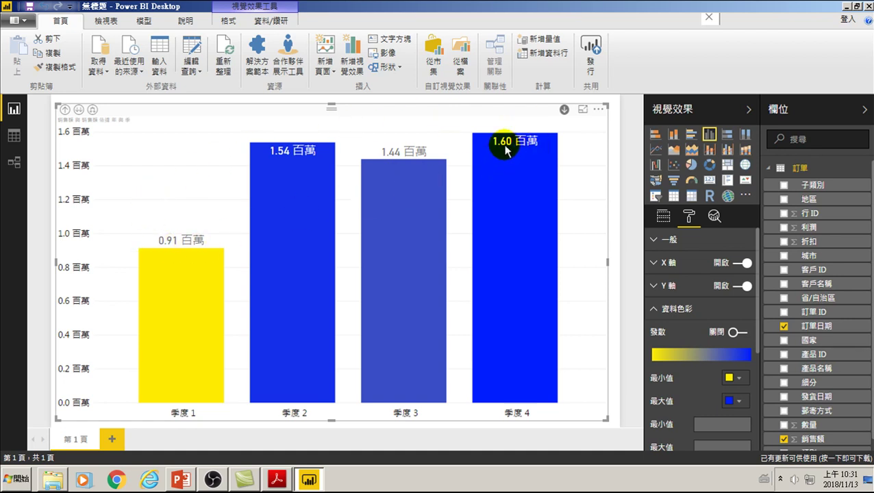
click(64, 109)
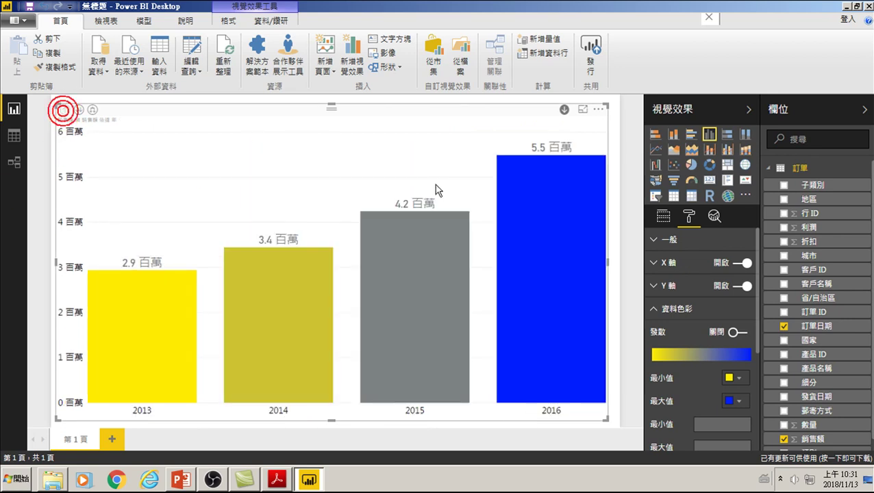
click(562, 232)
click(564, 109)
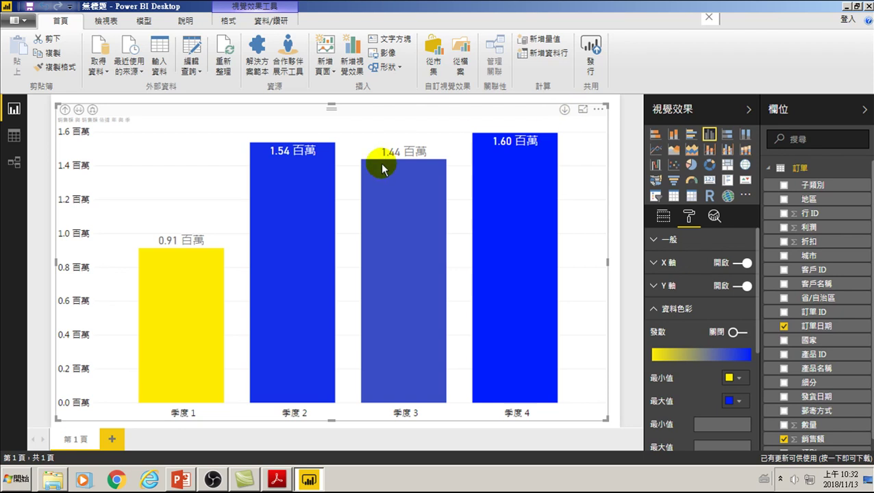
click(65, 110)
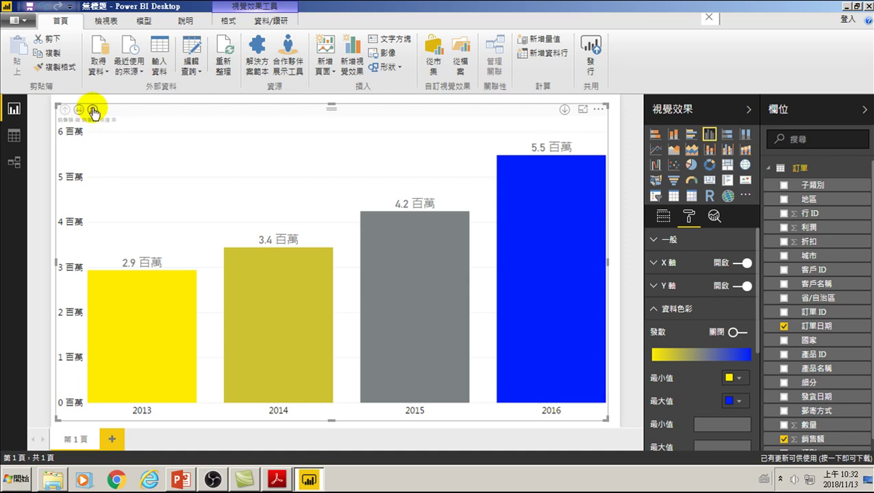
- Expand all years 2013–2016 one level down into year-and-quarter bars
click(93, 110)
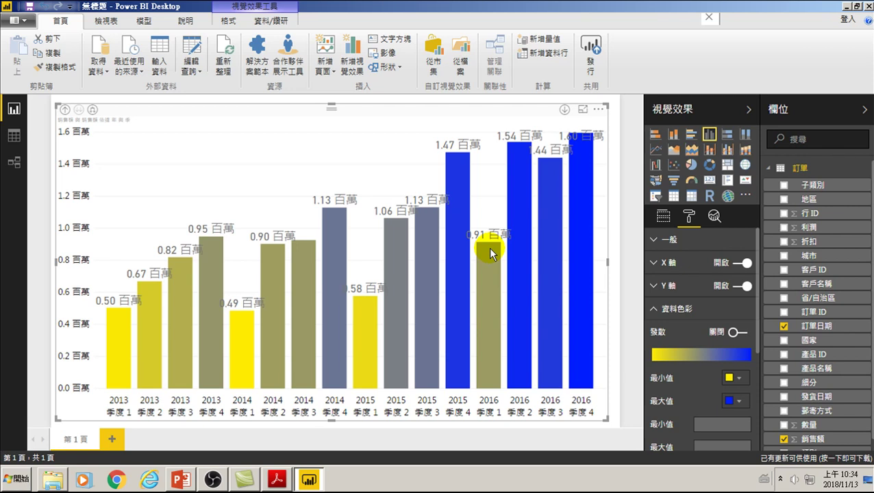
- Drill up from the sixteen quarterly bars to the four 2013–2016 yearly columns
click(64, 111)
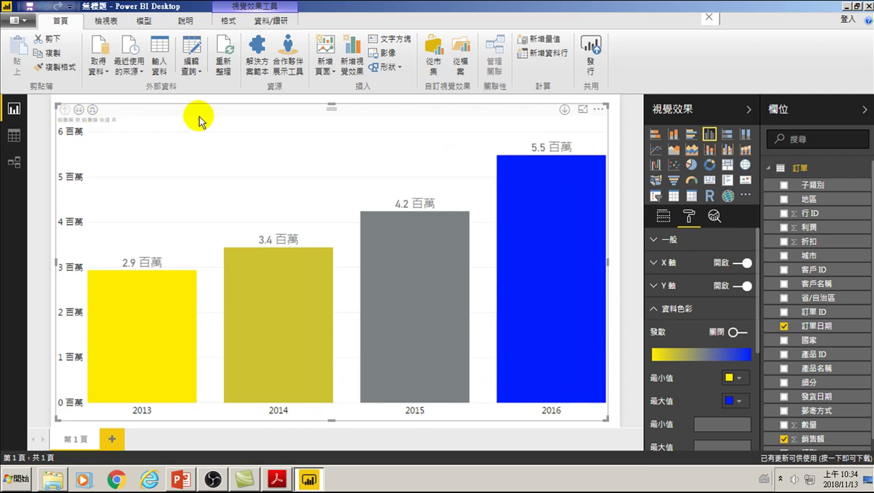